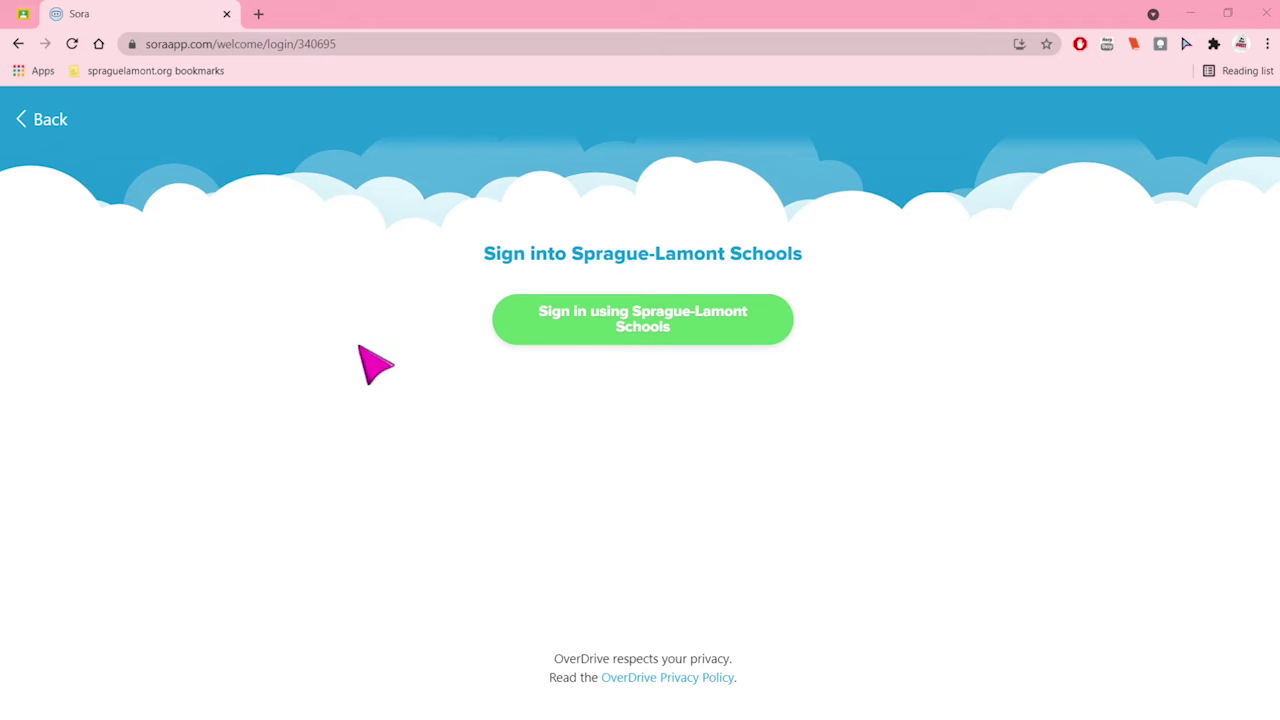
Step: Sign in to Sora for Sprague-Lamont Schools with the school guest Google account
click(567, 338)
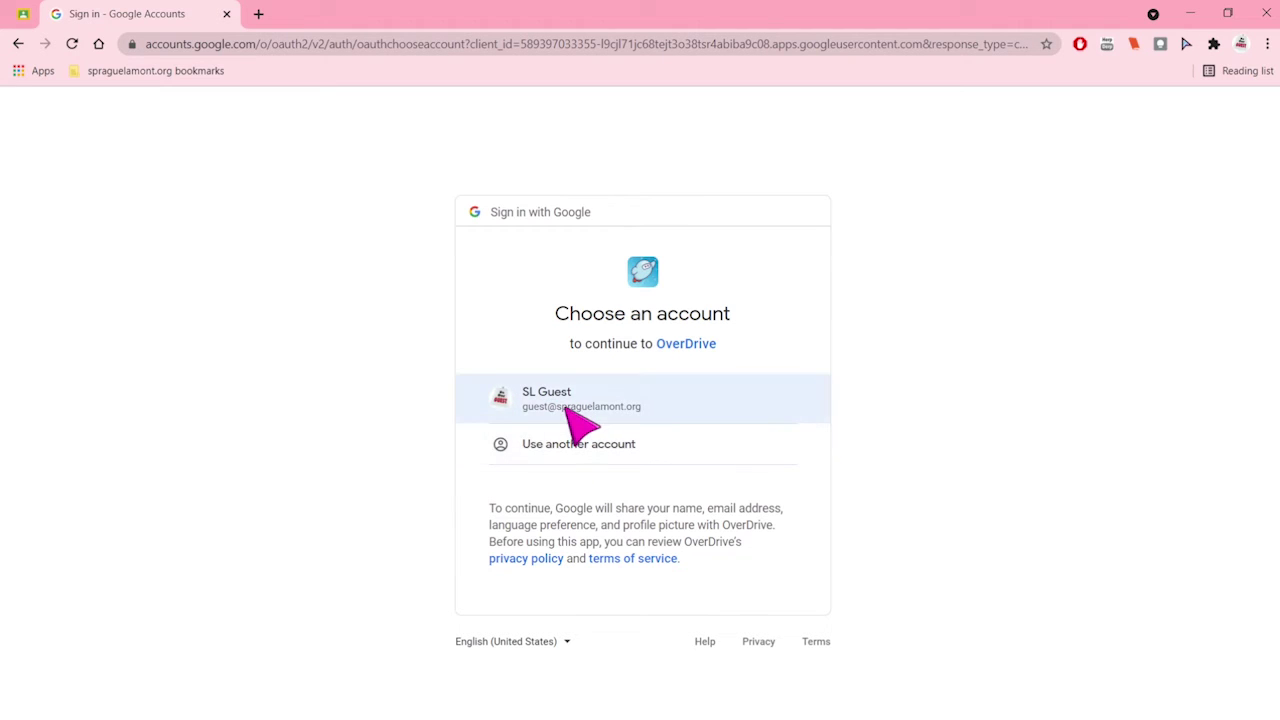
click(566, 410)
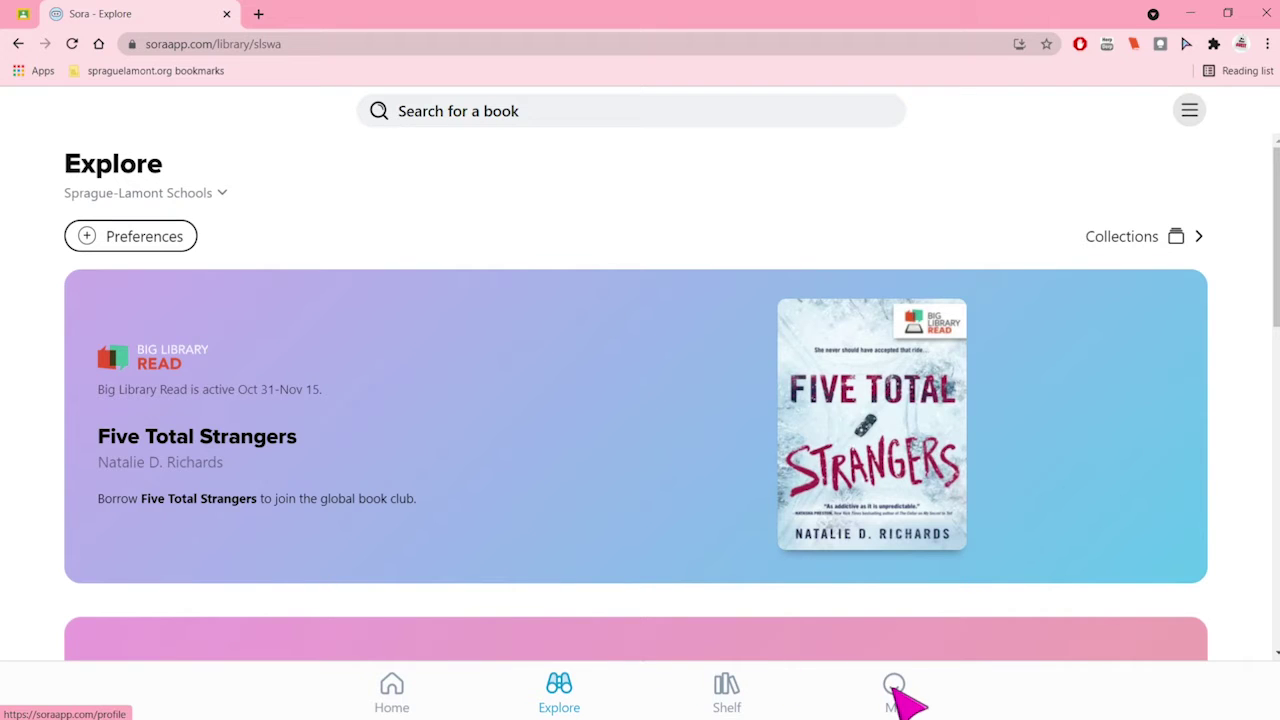
Step: Review the Home page: the Pride and Prejudice assignment due in 4 days and no loans
click(392, 690)
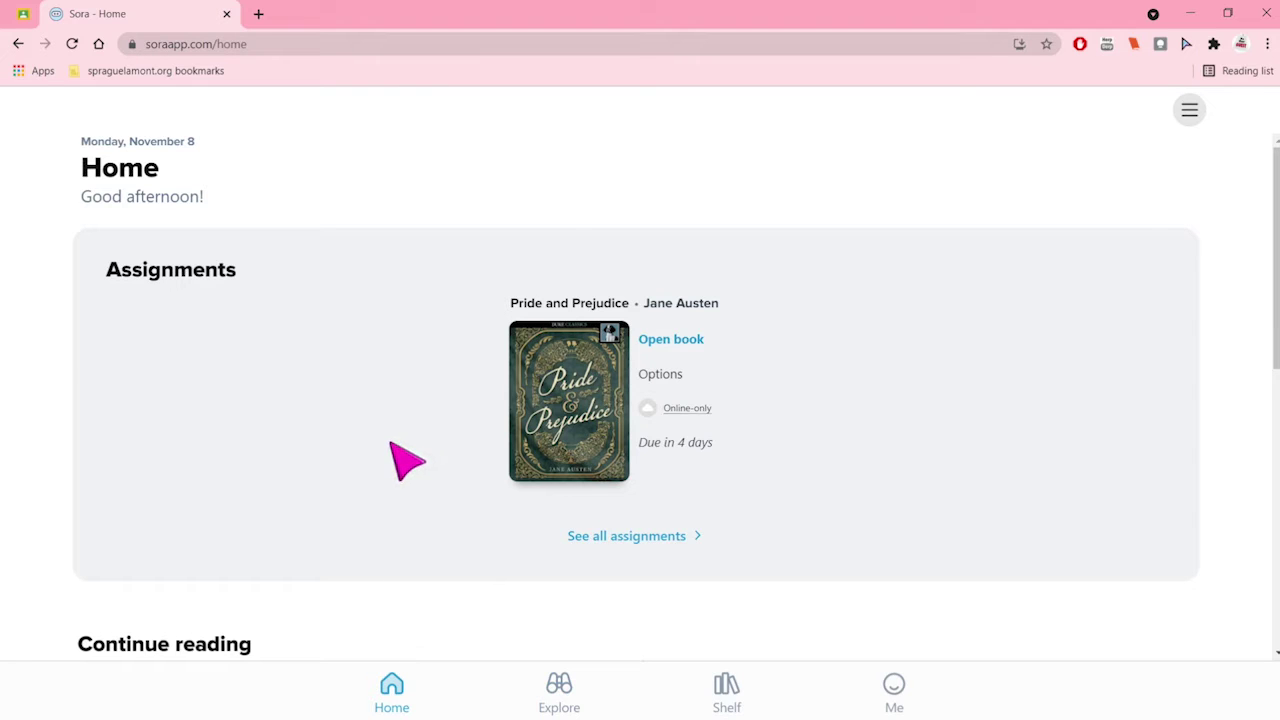
scroll(400, 458, down, 3)
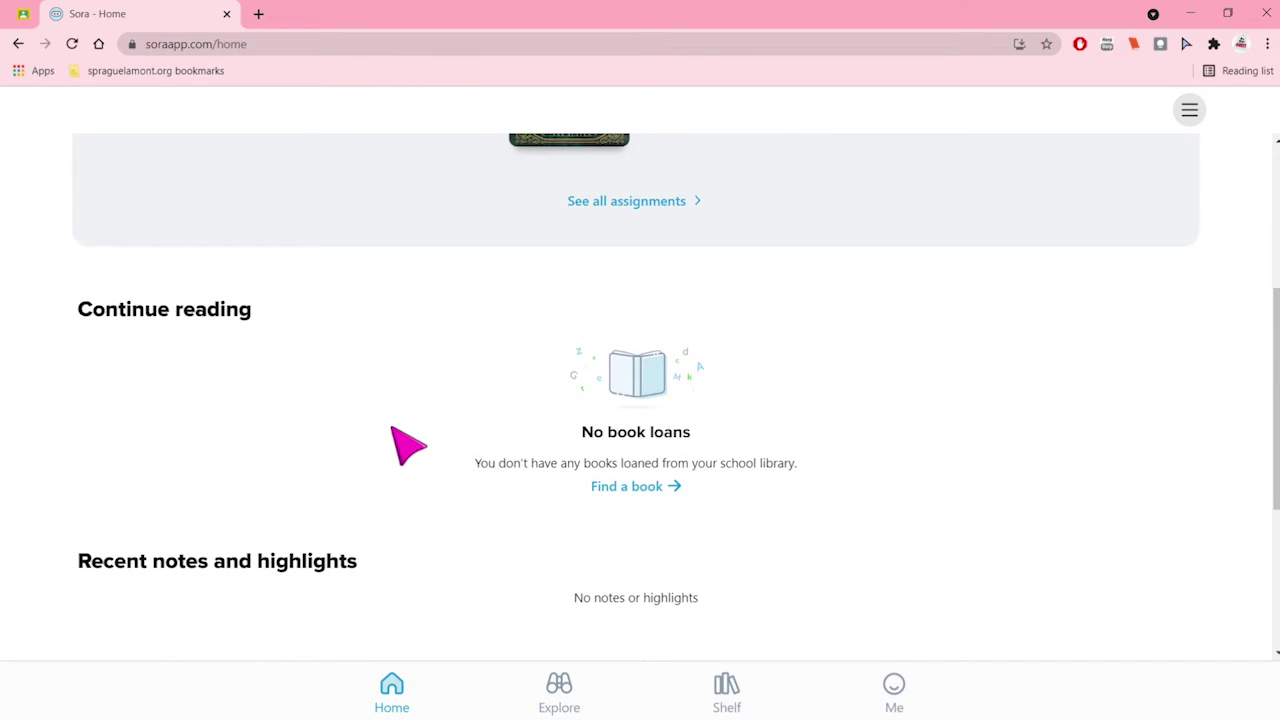
scroll(400, 440, down, 3)
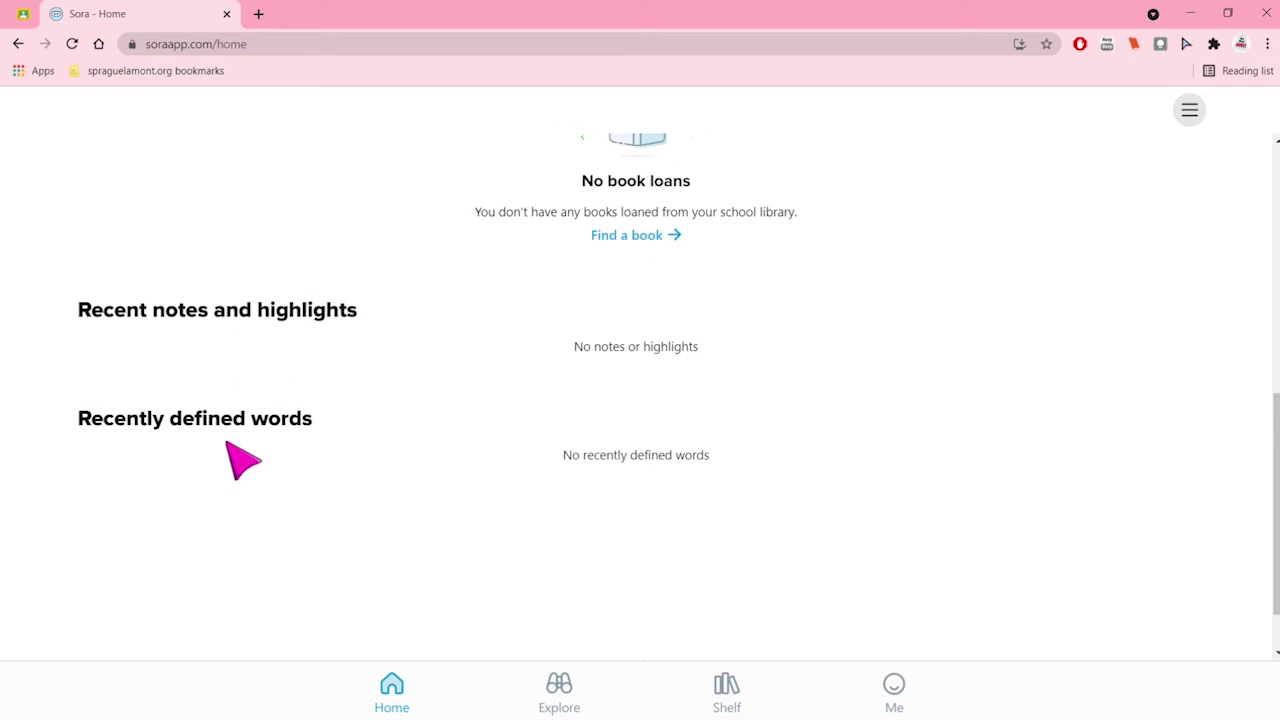
scroll(438, 435, up, 3)
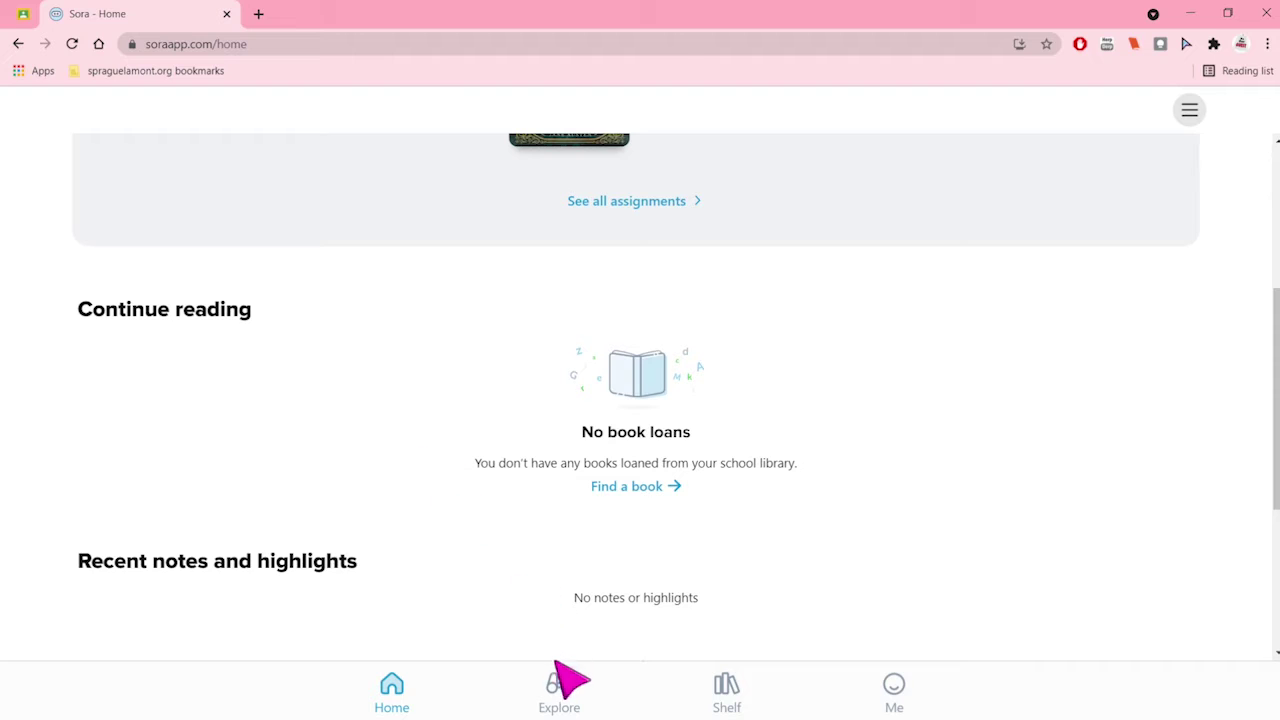
Step: Return to Explore and show the linked-library list, which holds only Sprague-Lamont Schools
click(560, 700)
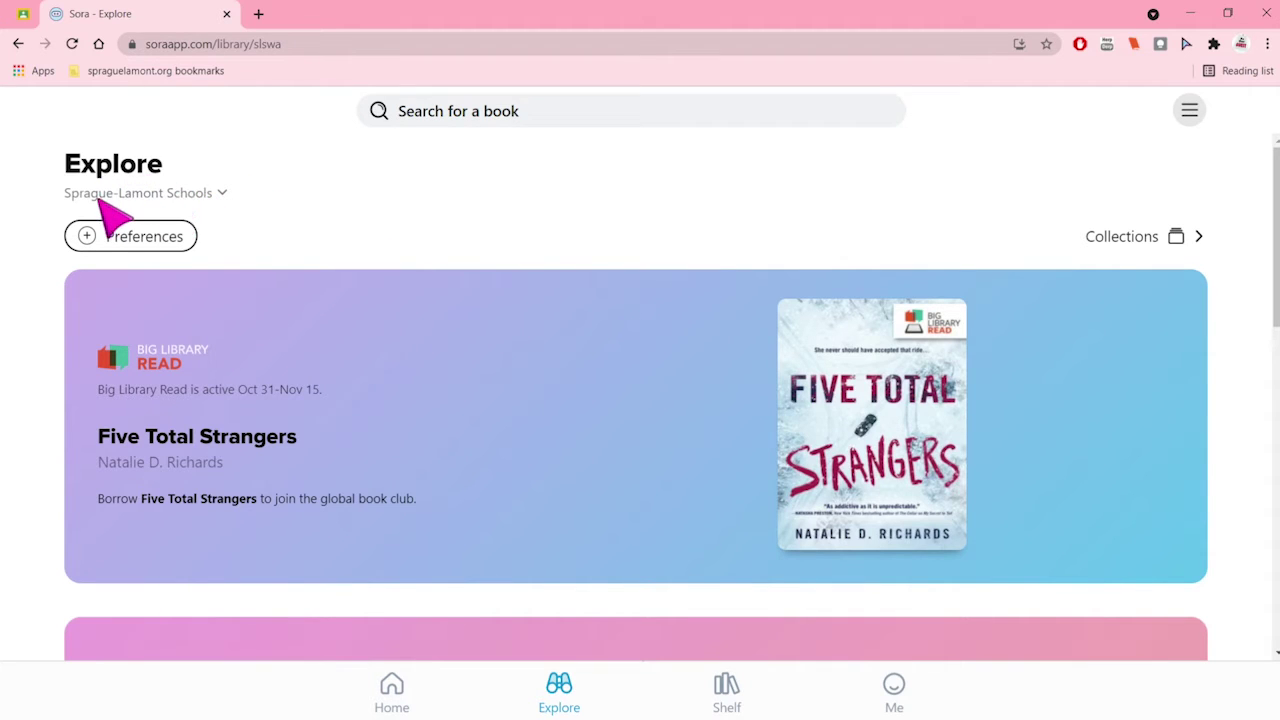
click(222, 195)
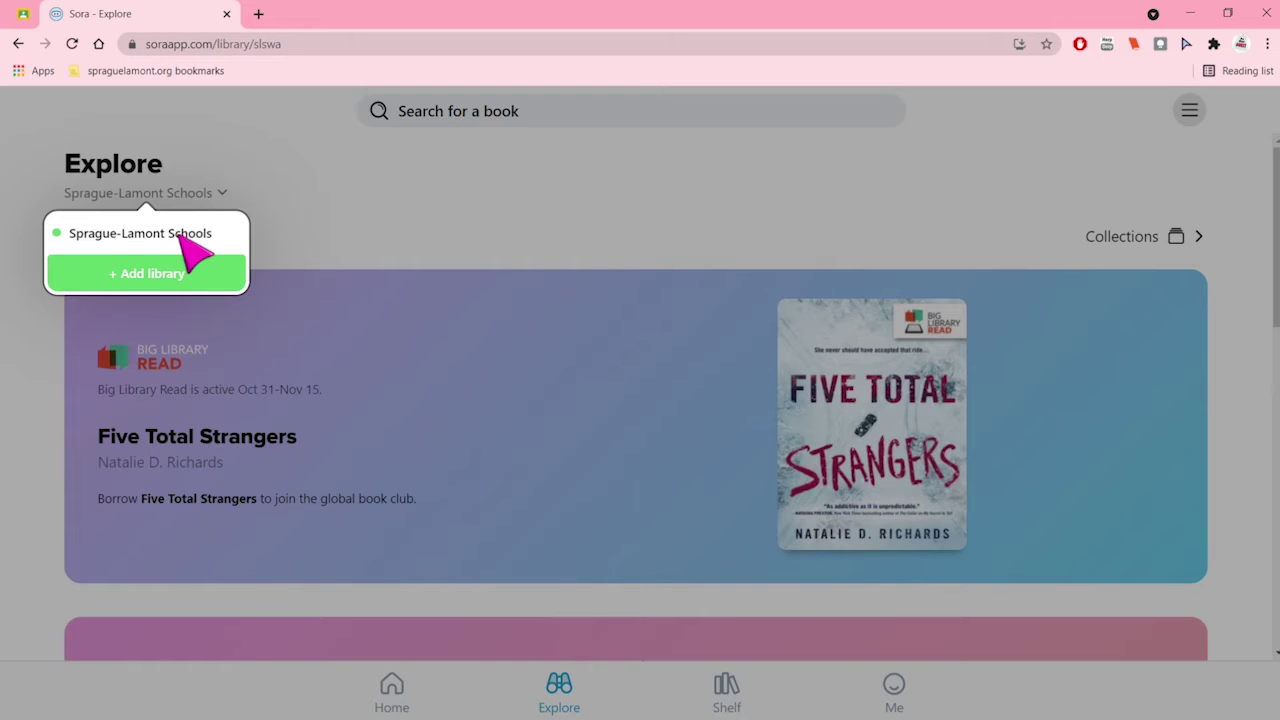
Step: Search libraries for 99032 and add Washington Anytime Library as my library
click(146, 290)
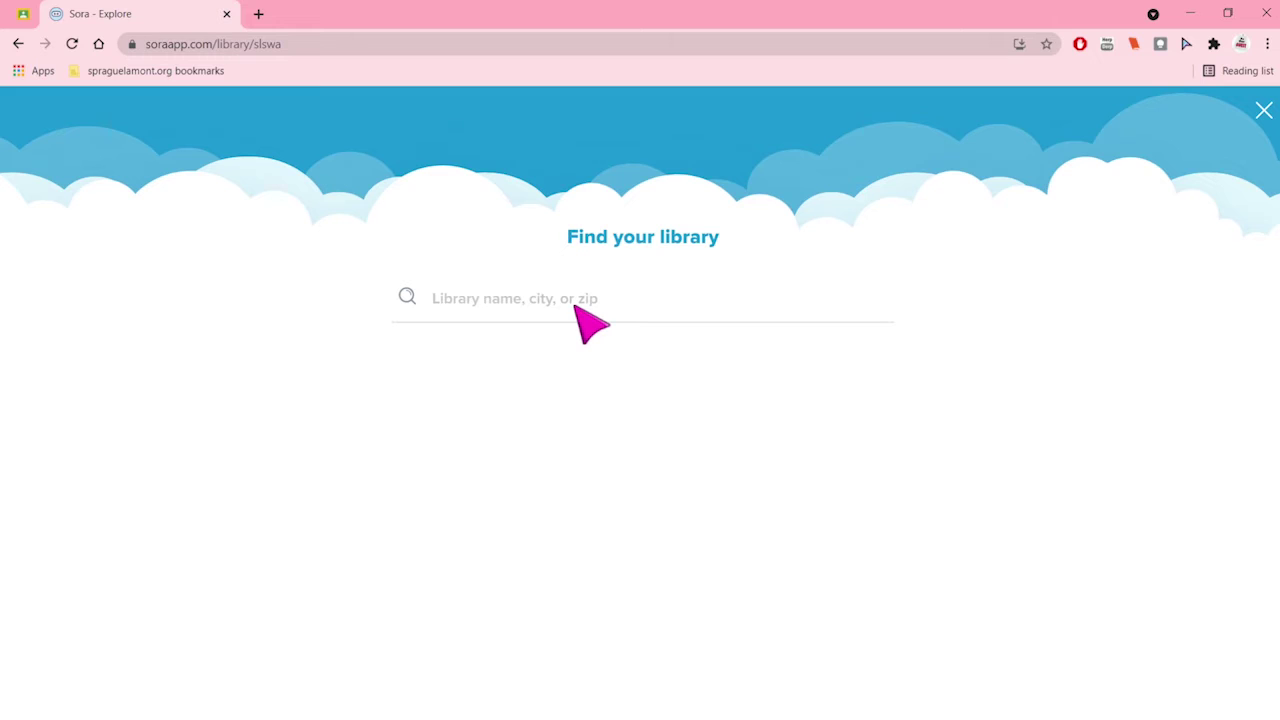
click(569, 304)
text(99032)
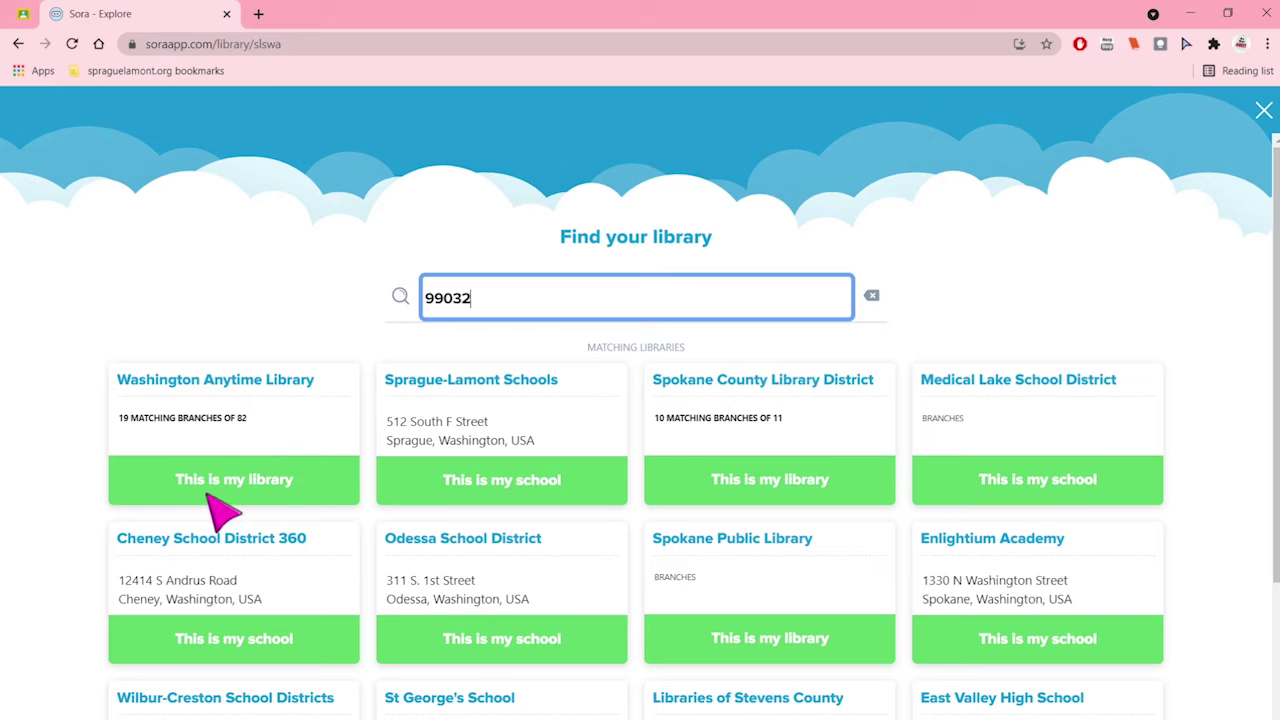
click(286, 492)
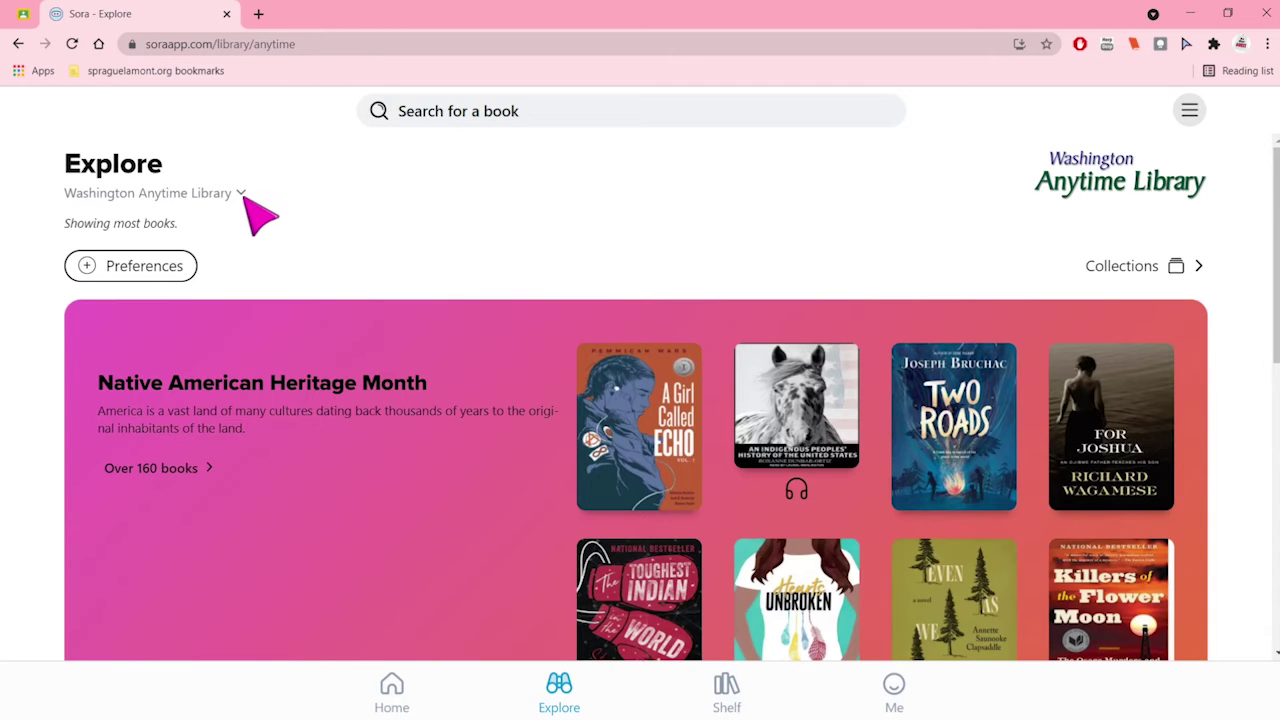
click(240, 194)
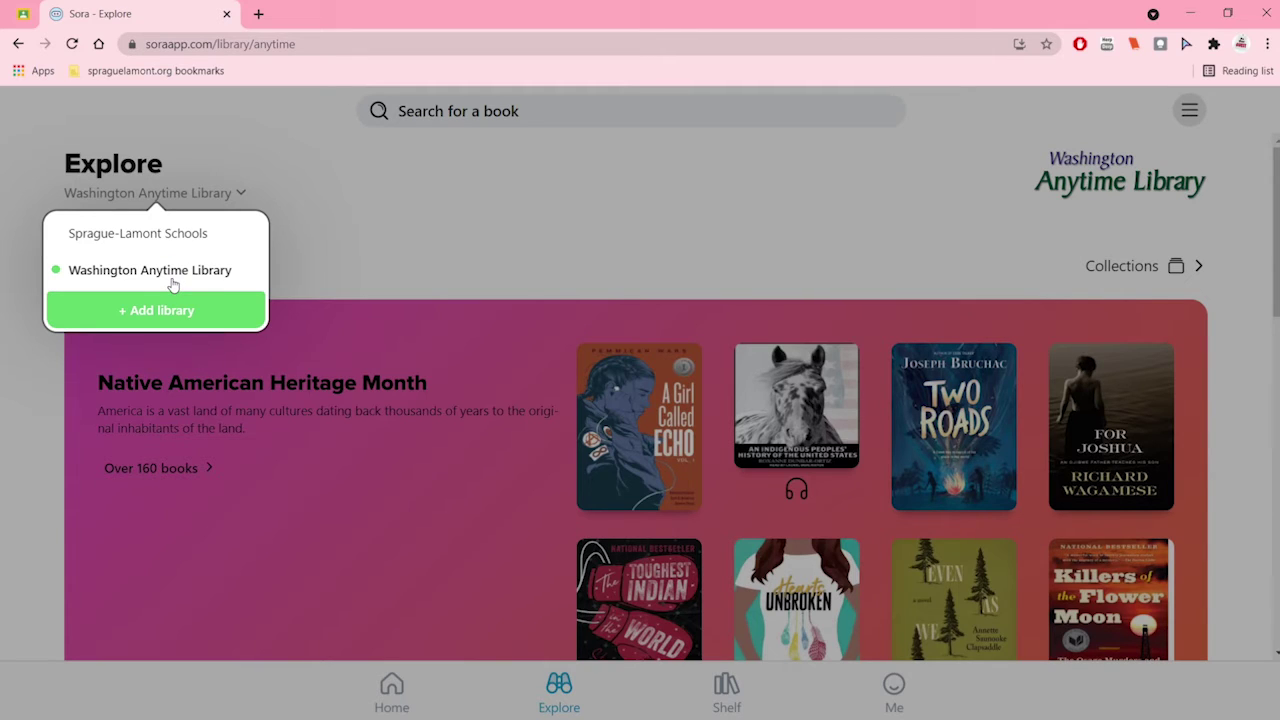
click(172, 281)
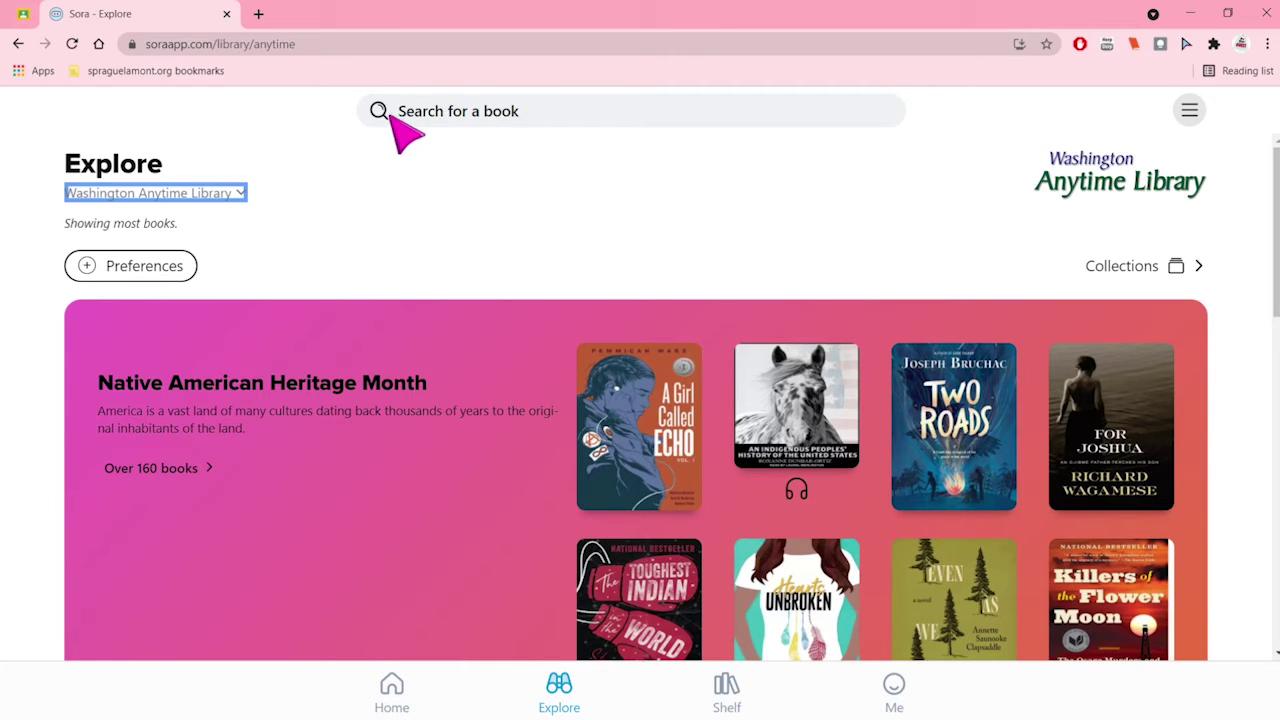
Step: Search for 'count of monte cristo' and scroll to the Washington Anytime Library copies
click(460, 113)
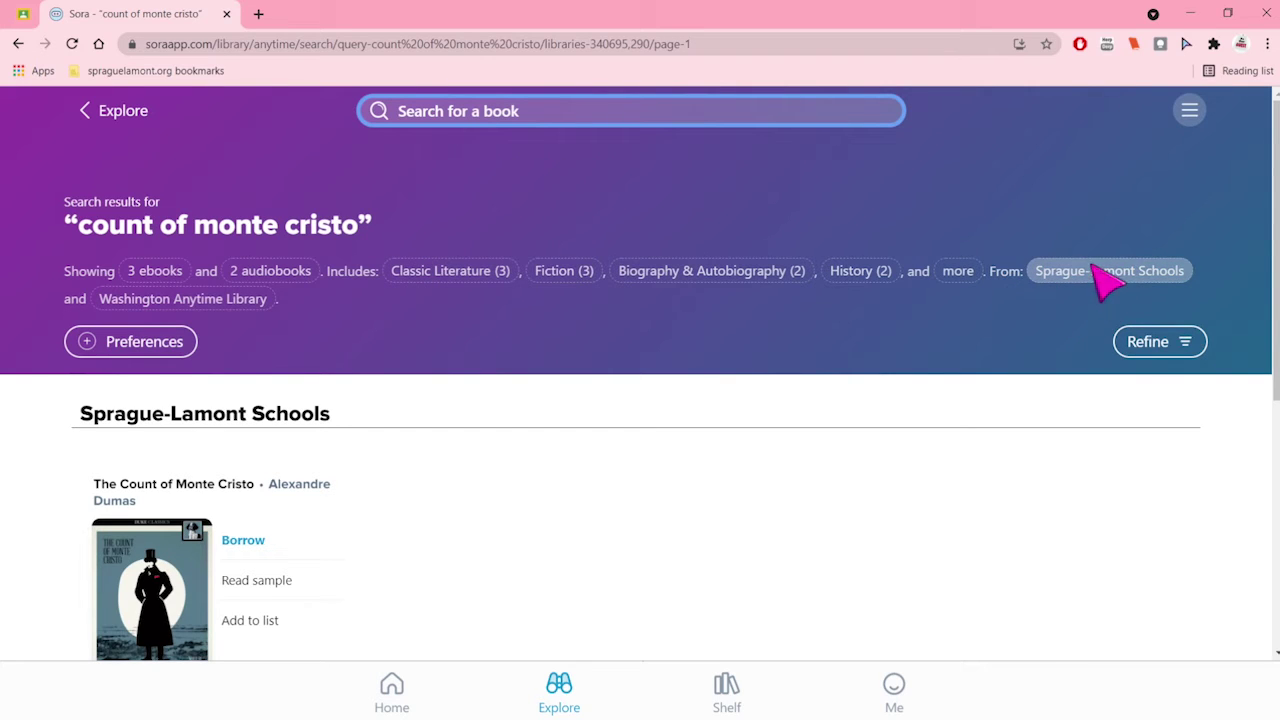
click(218, 299)
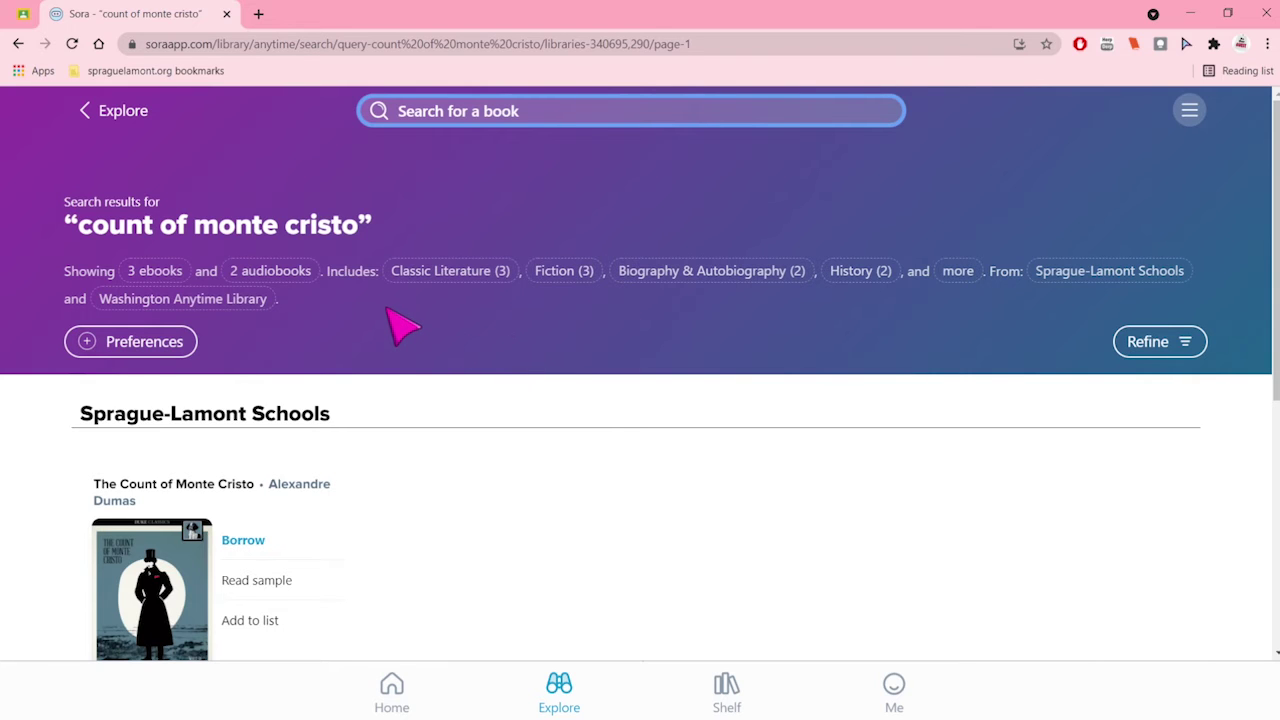
scroll(400, 325, down, 1)
scroll(400, 328, down, 1)
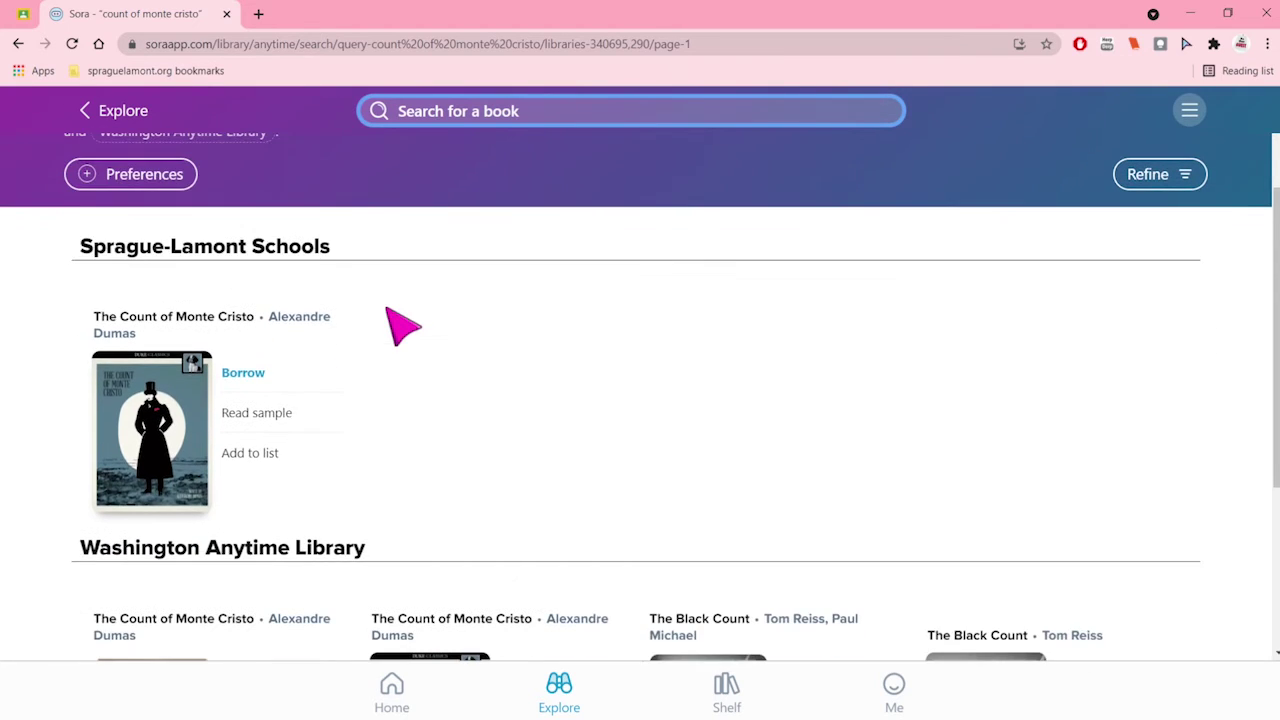
click(120, 255)
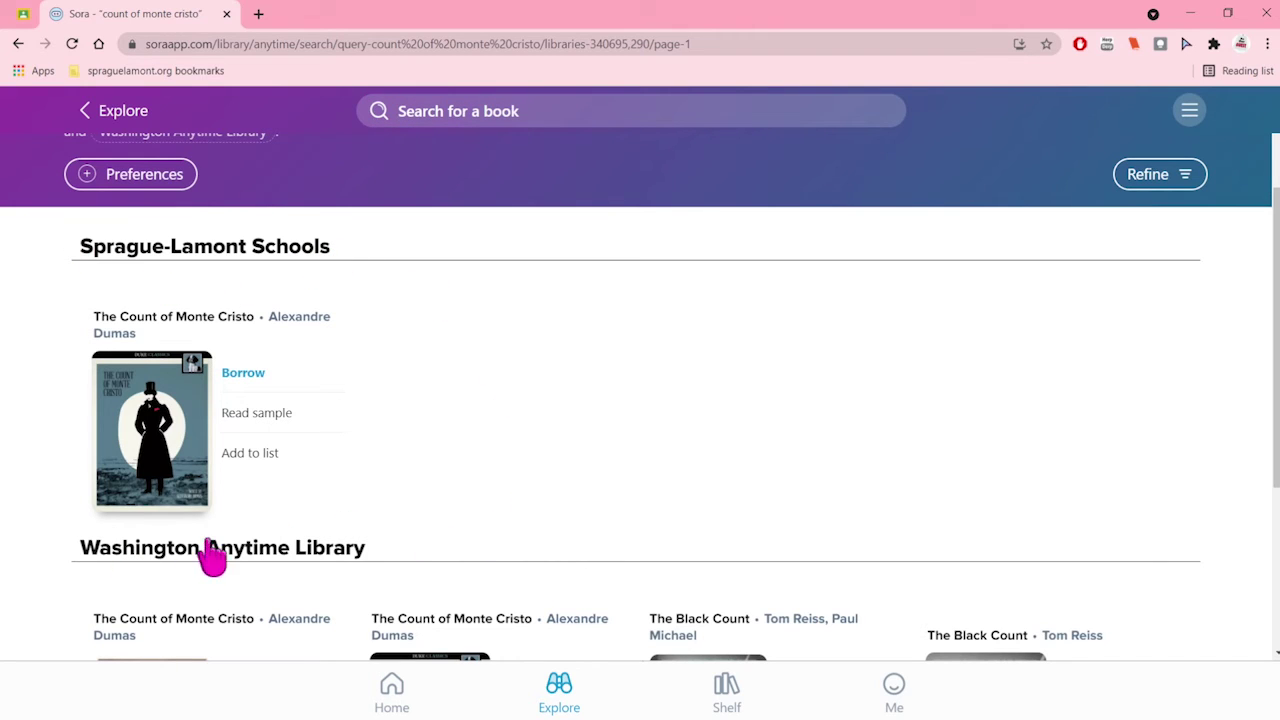
scroll(395, 533, down, 1)
scroll(405, 460, down, 1)
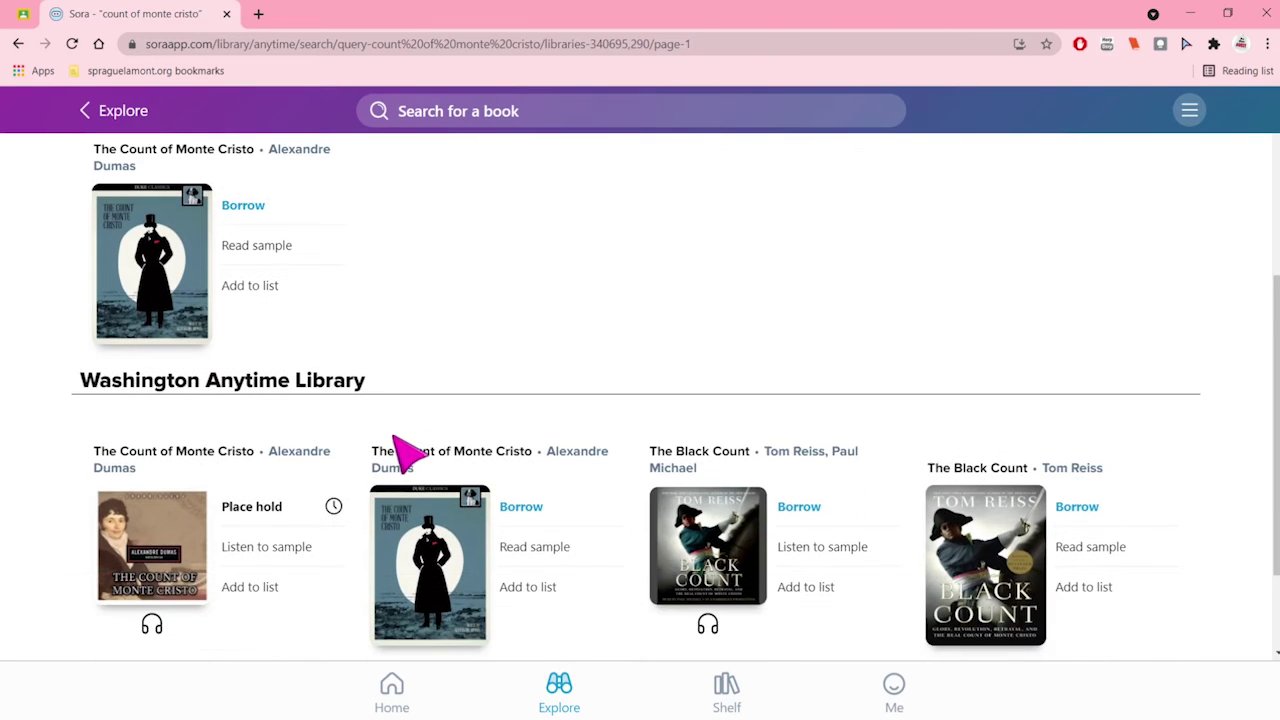
scroll(385, 430, down, 1)
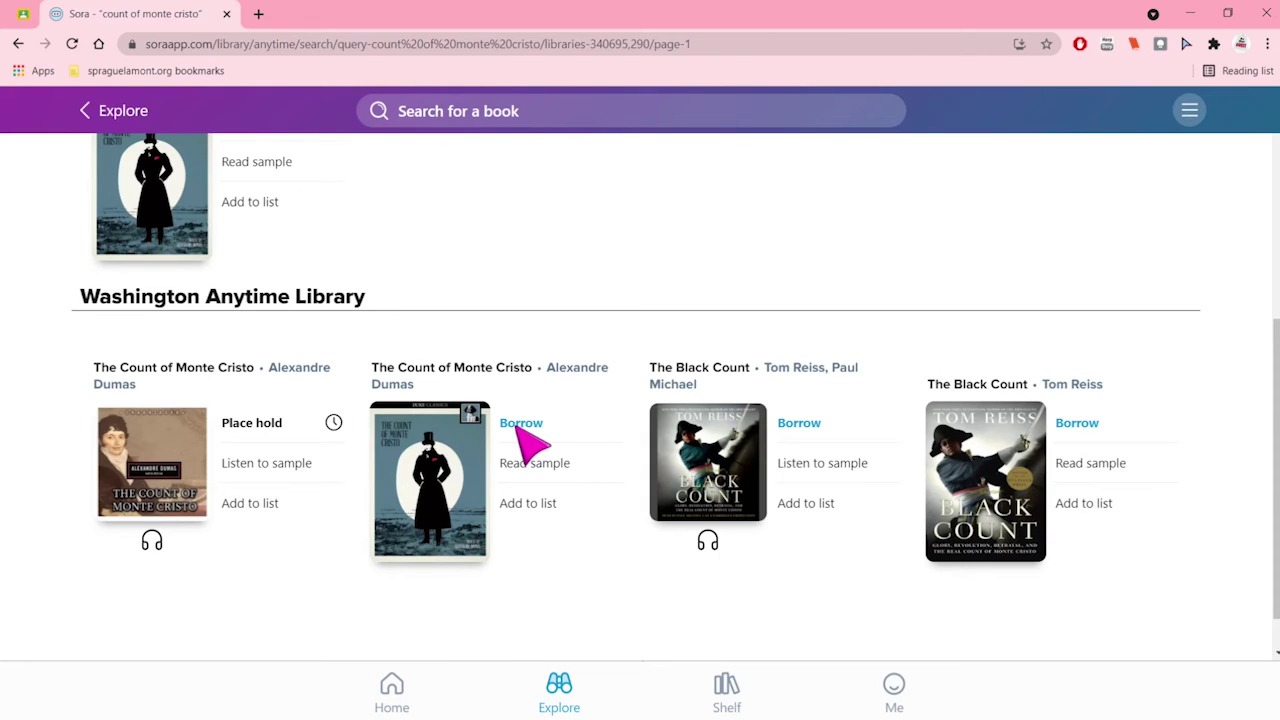
Step: Borrow the Washington Anytime Library ebook and browse the list of libraries to sign into
click(516, 426)
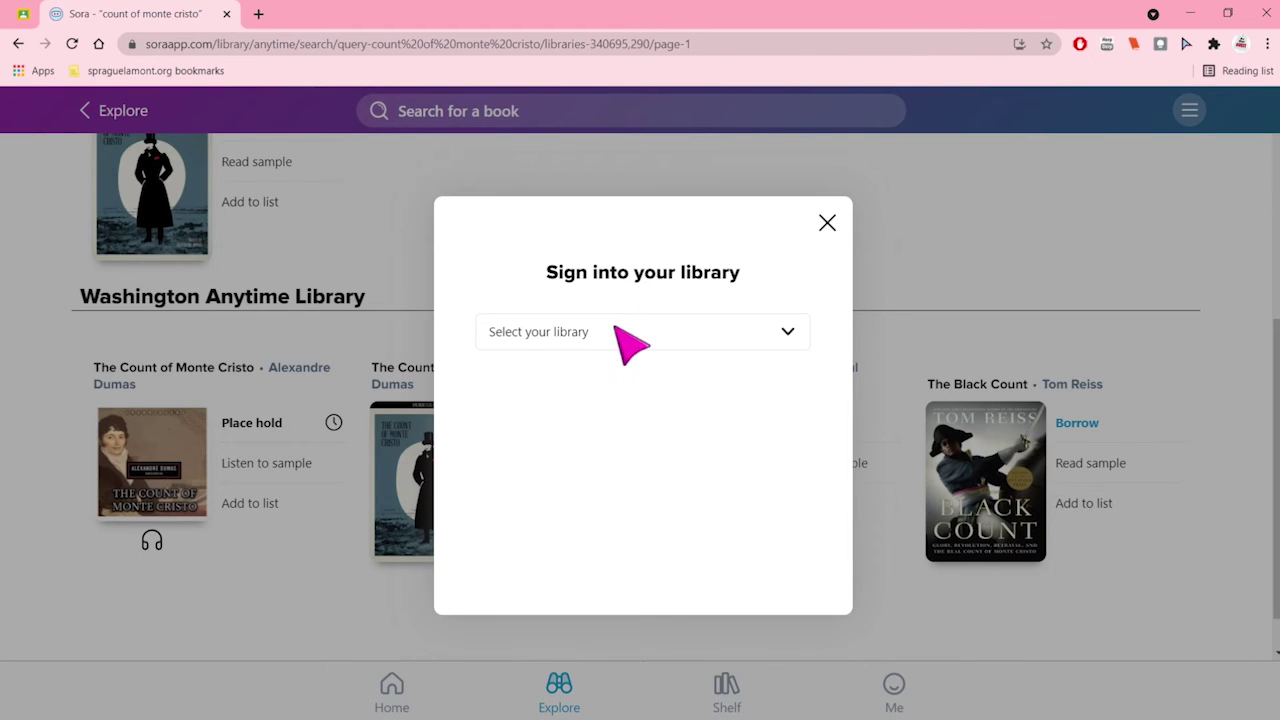
click(793, 331)
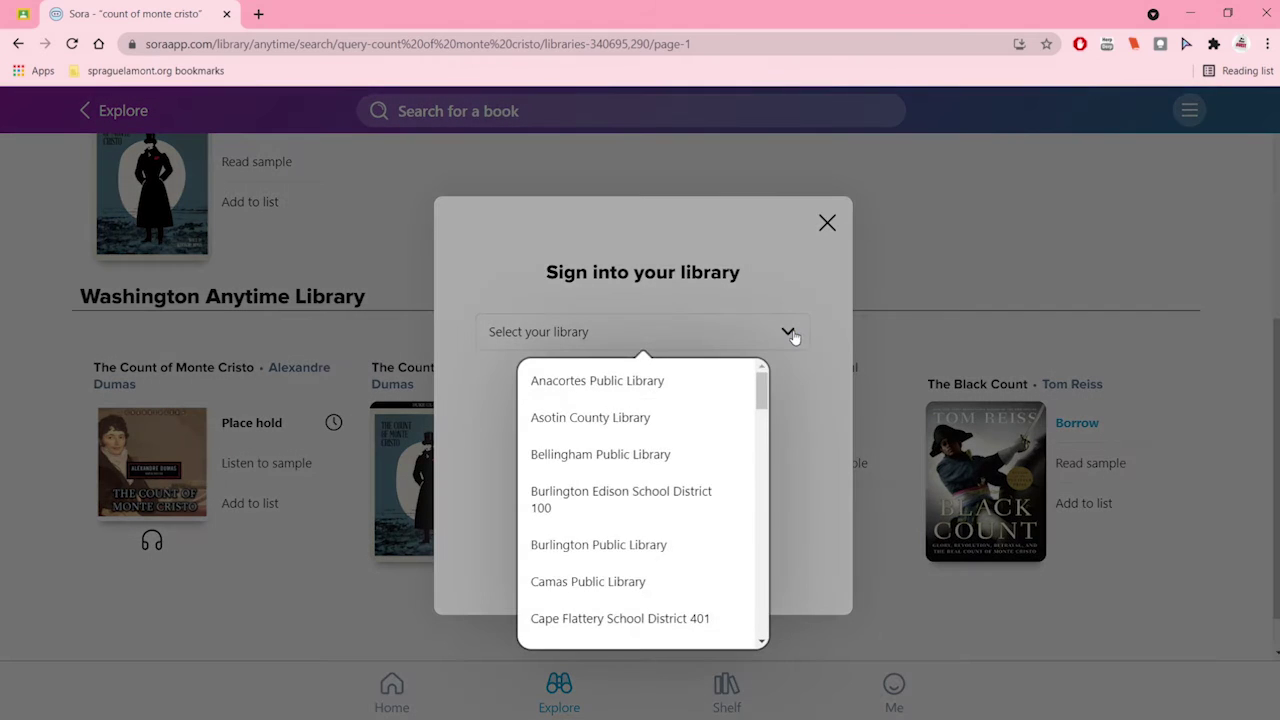
scroll(700, 500, down, 5)
scroll(688, 493, down, 5)
scroll(688, 490, down, 2)
scroll(688, 490, down, 3)
scroll(688, 488, down, 2)
scroll(688, 490, down, 2)
scroll(690, 495, up, 1)
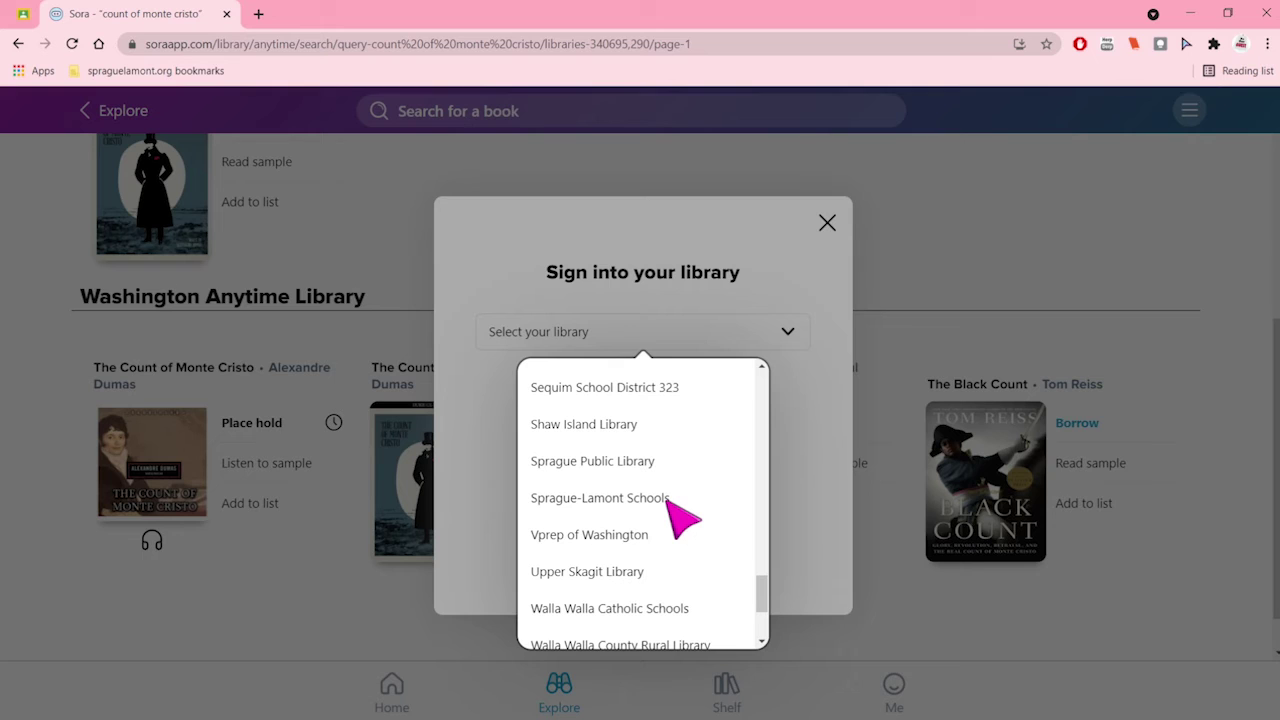
Step: Sign in through Sprague-Lamont Schools with the school Google account, opening the book at Chapter 1
click(667, 498)
click(624, 414)
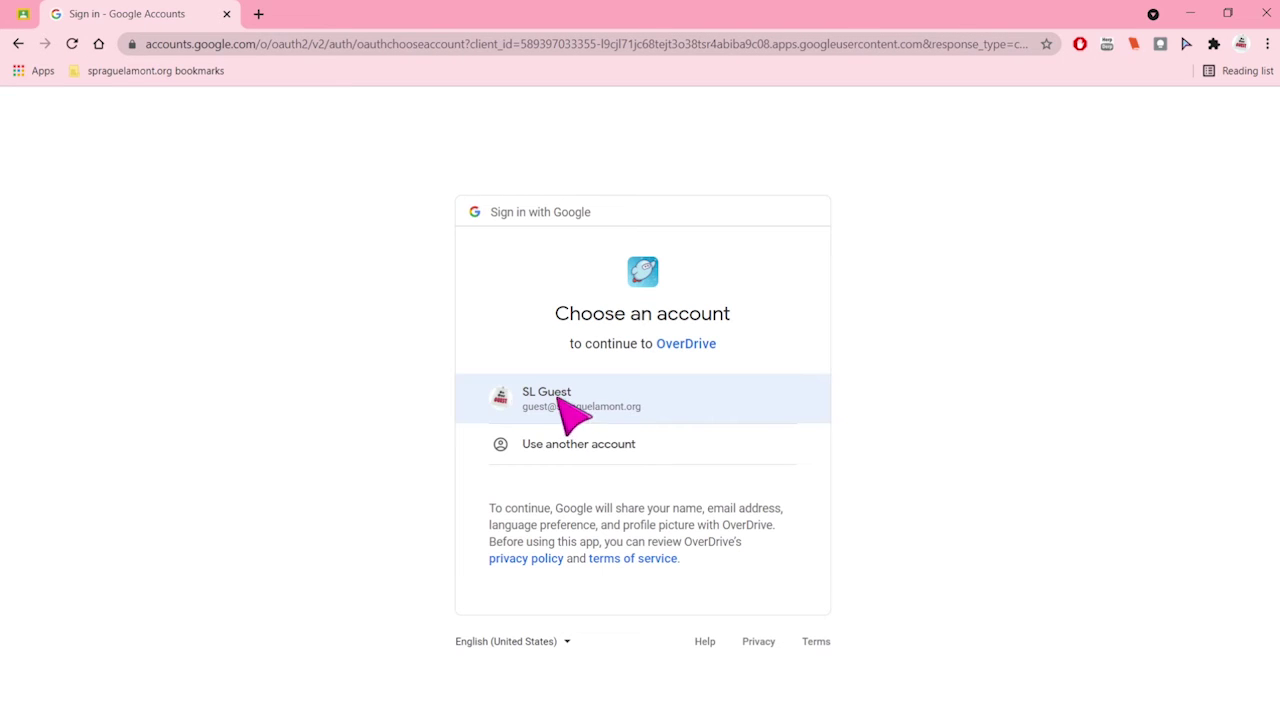
click(513, 397)
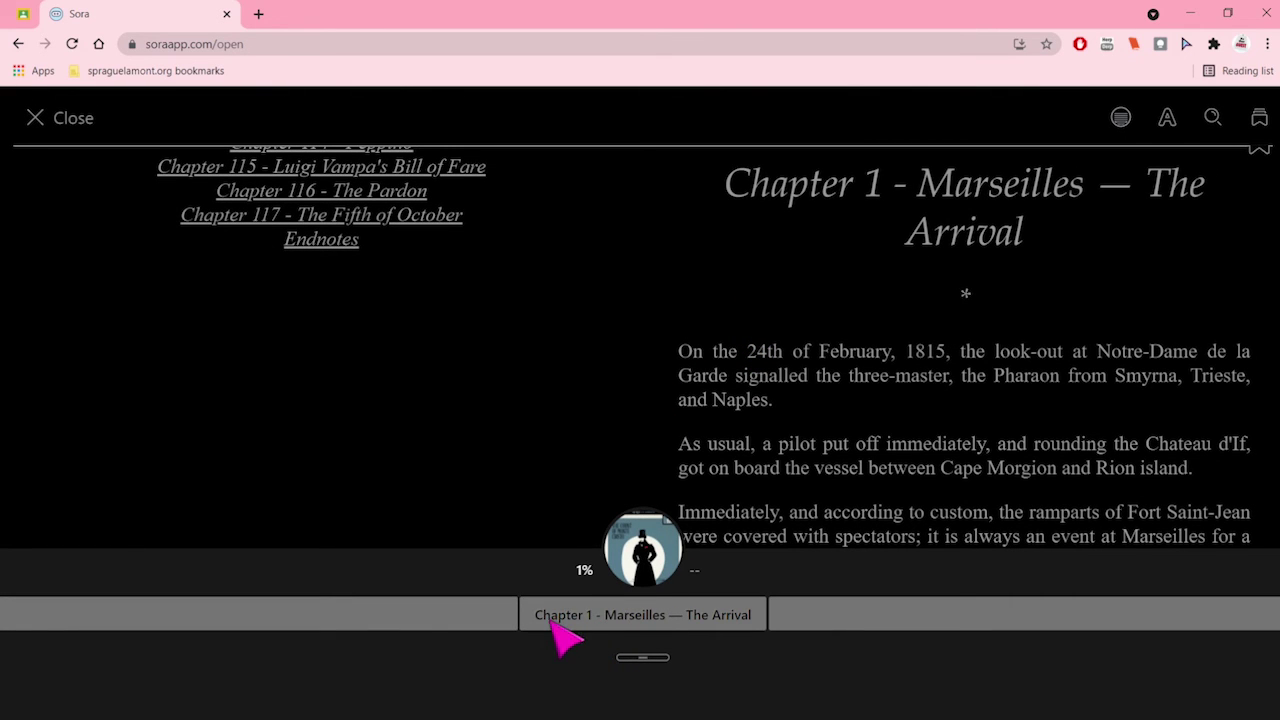
Step: Browse the chapter list, return to Chapter 1, and page ahead to the Dantes and Morrel dialogue
click(635, 611)
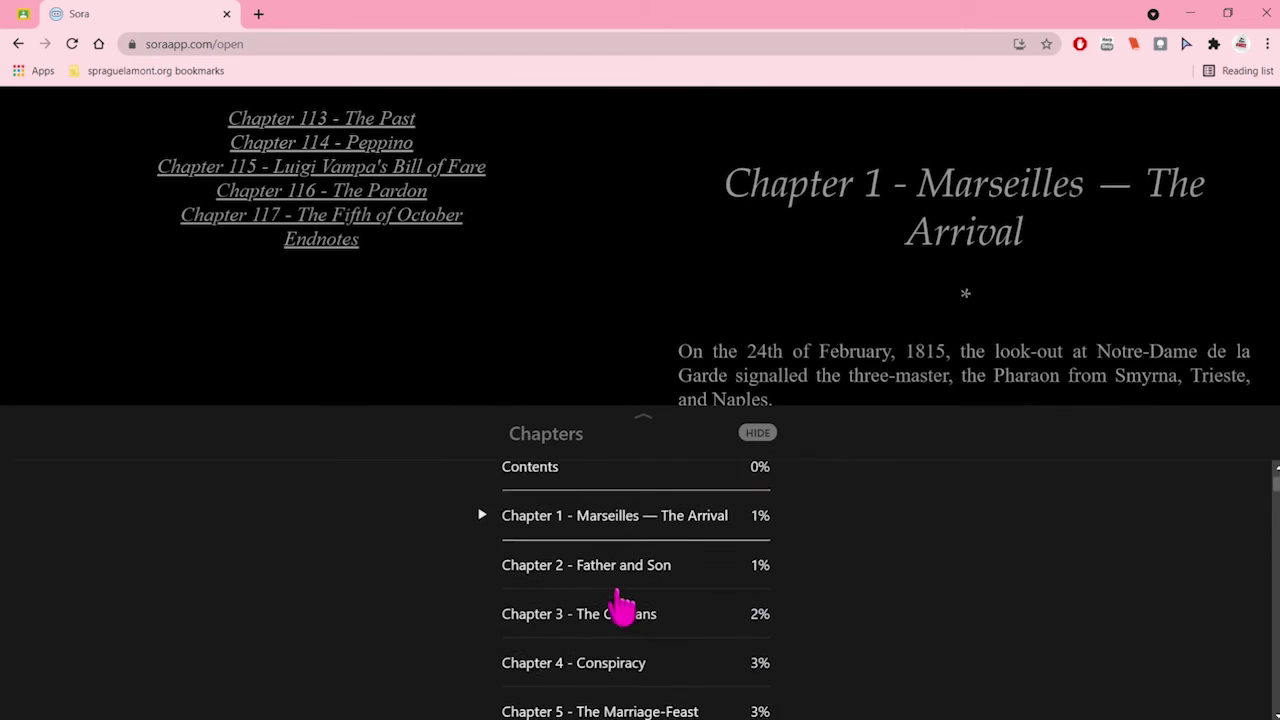
scroll(614, 596, down, 1)
scroll(611, 609, down, 1)
scroll(654, 649, up, 3)
click(686, 592)
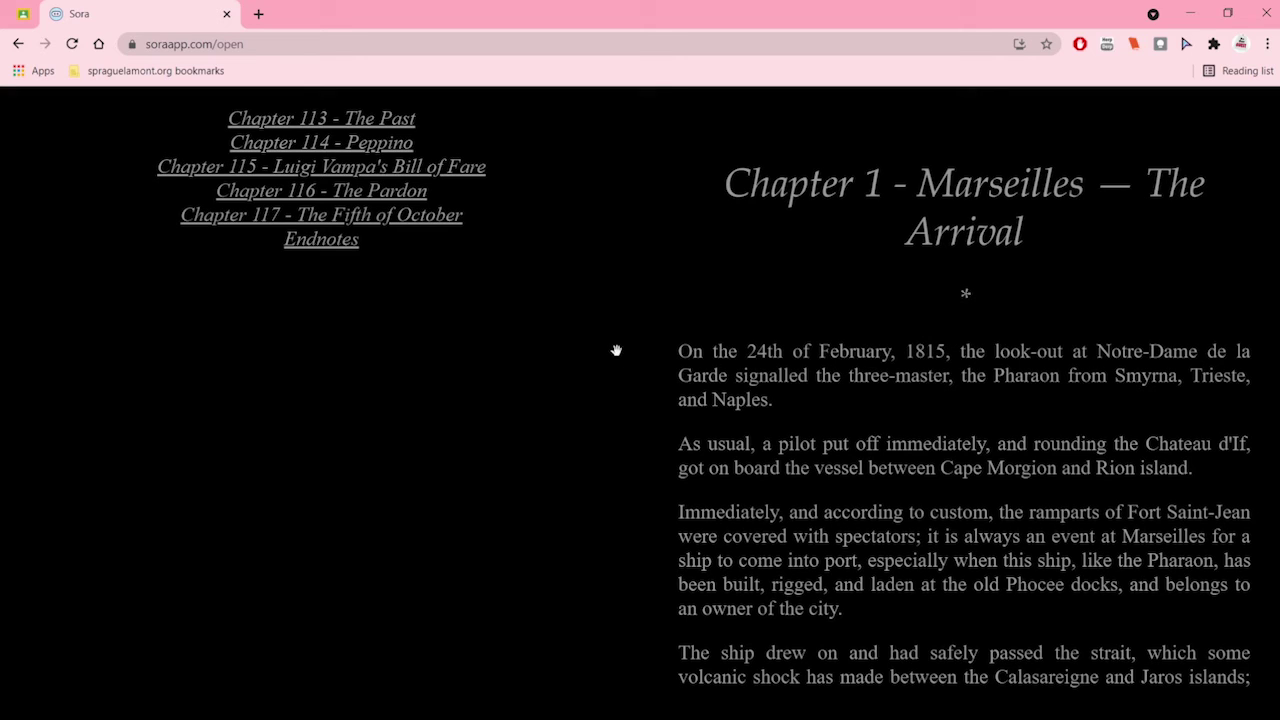
key(Right)
key(Right)
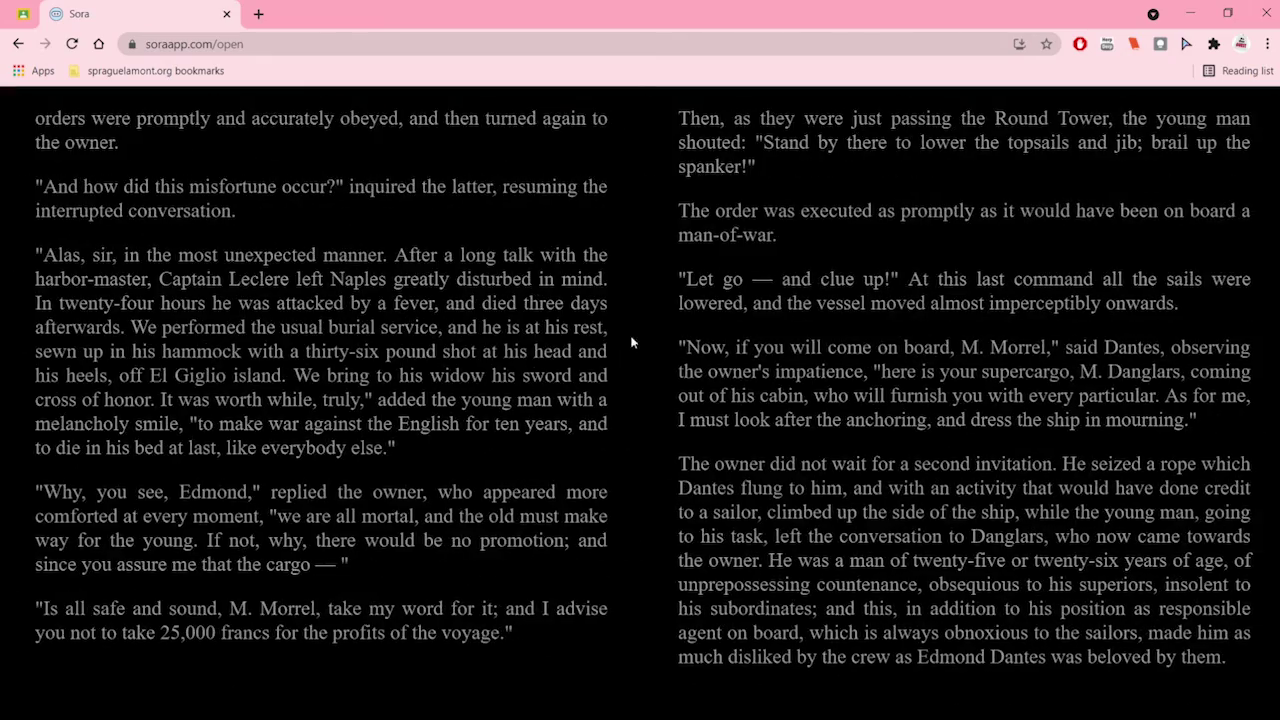
click(630, 335)
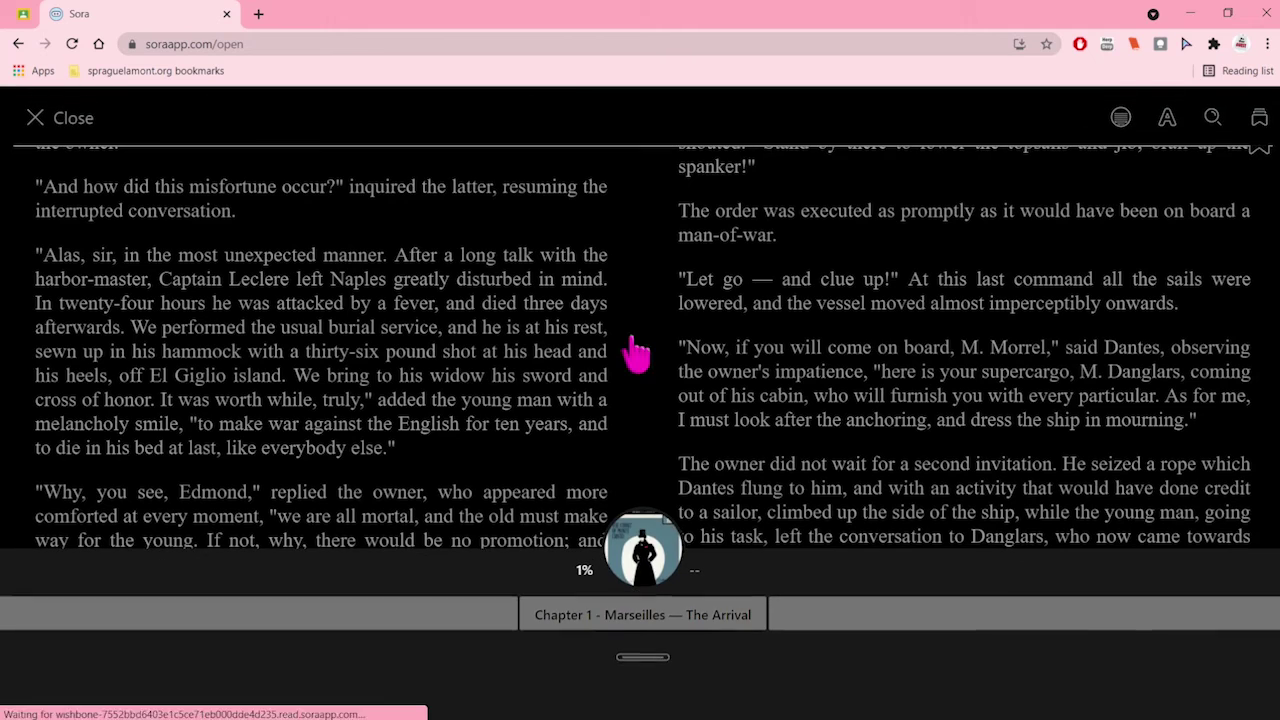
Step: Close the reader to see the ebook listed as downloaded and due in 13 days
click(46, 114)
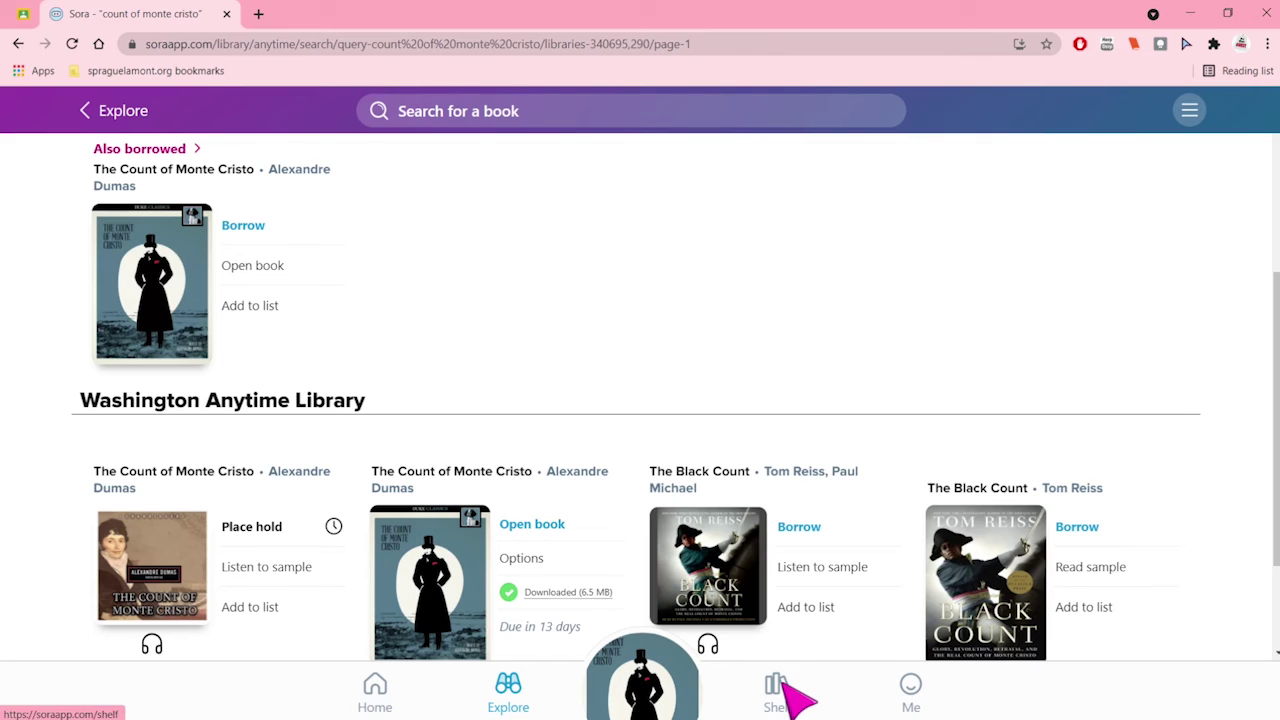
Step: View Shelf loans with The Count of Monte Cristo and Pride and Prejudice, dismissing the downloads tip
click(795, 700)
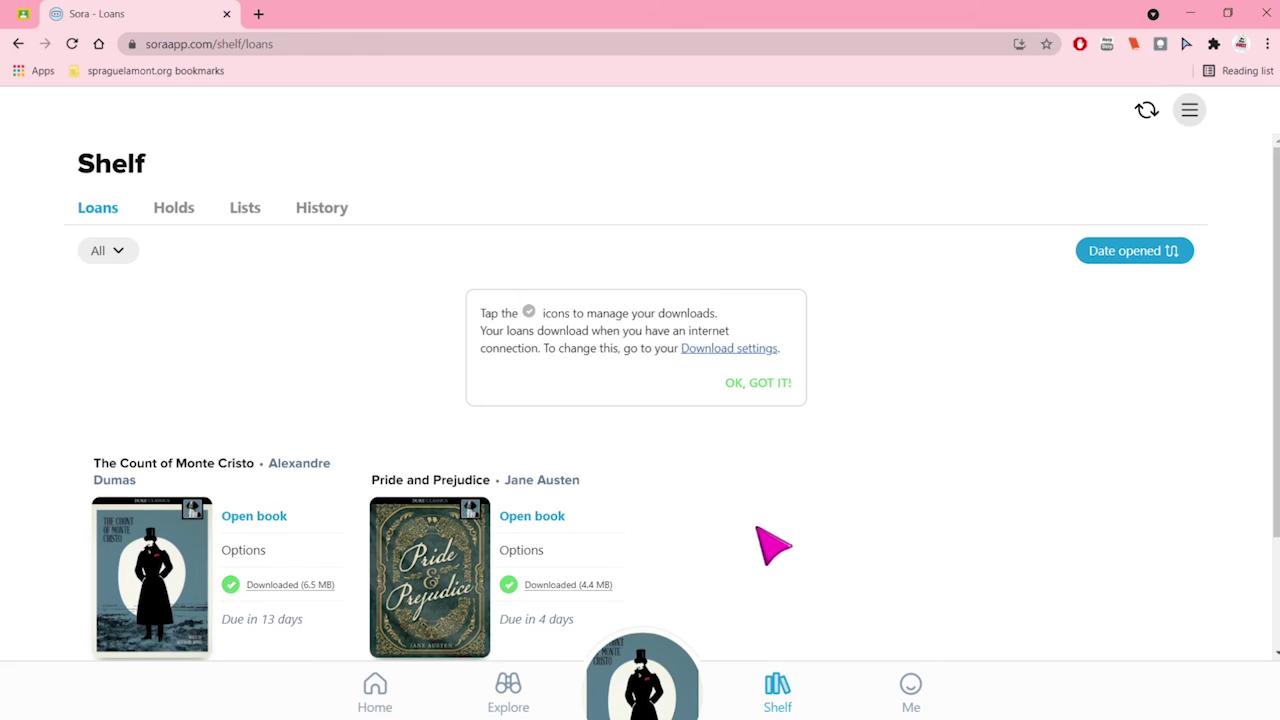
scroll(773, 545, down, 1)
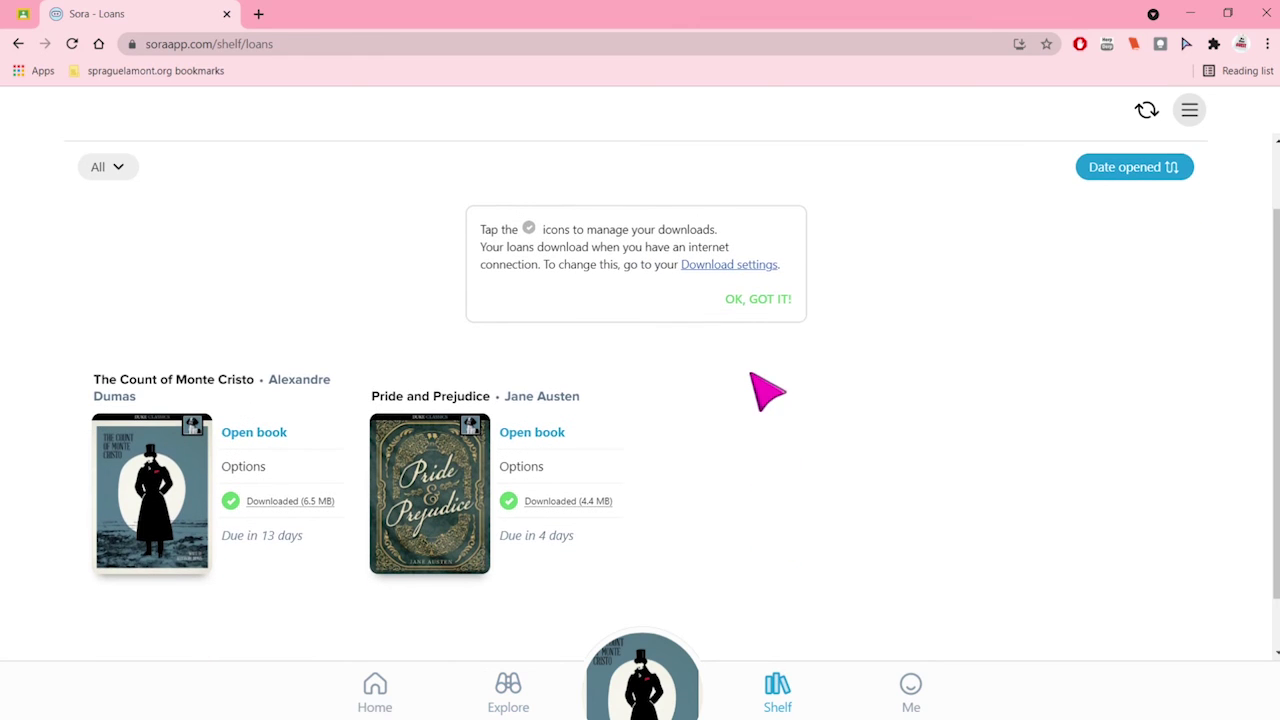
click(758, 300)
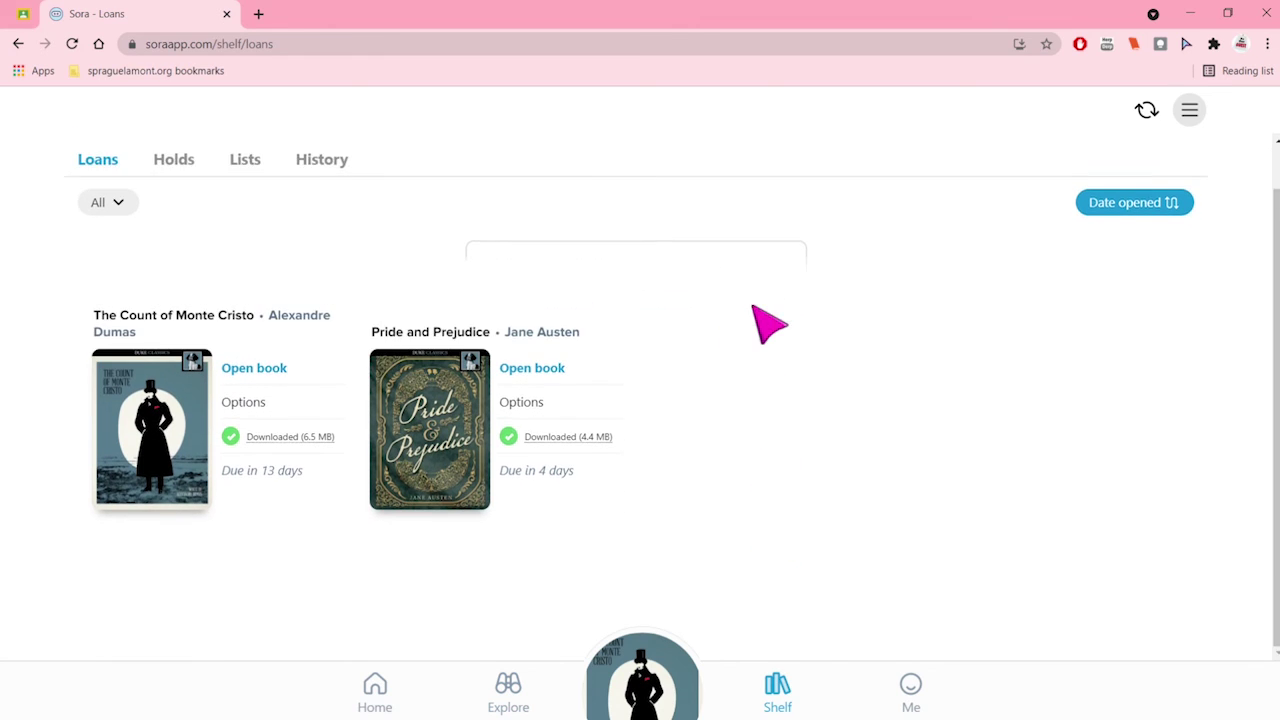